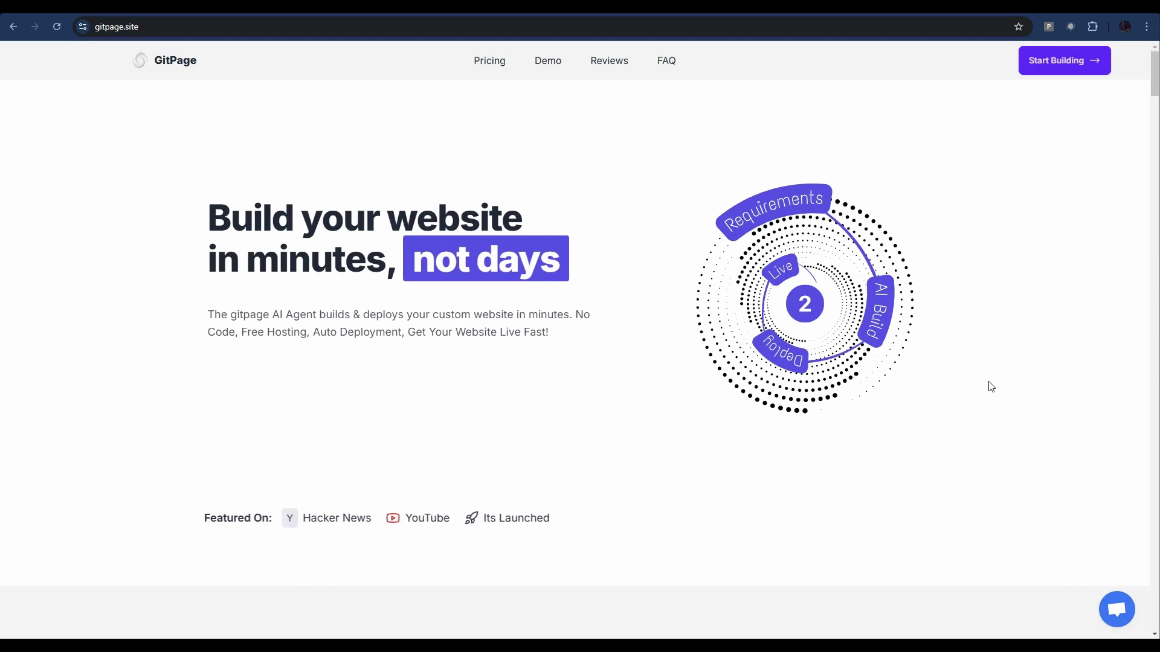
Scroll down the gitpage.site home page and start building a new landing page
scroll(951, 437, down, 4)
scroll(949, 436, down, 12)
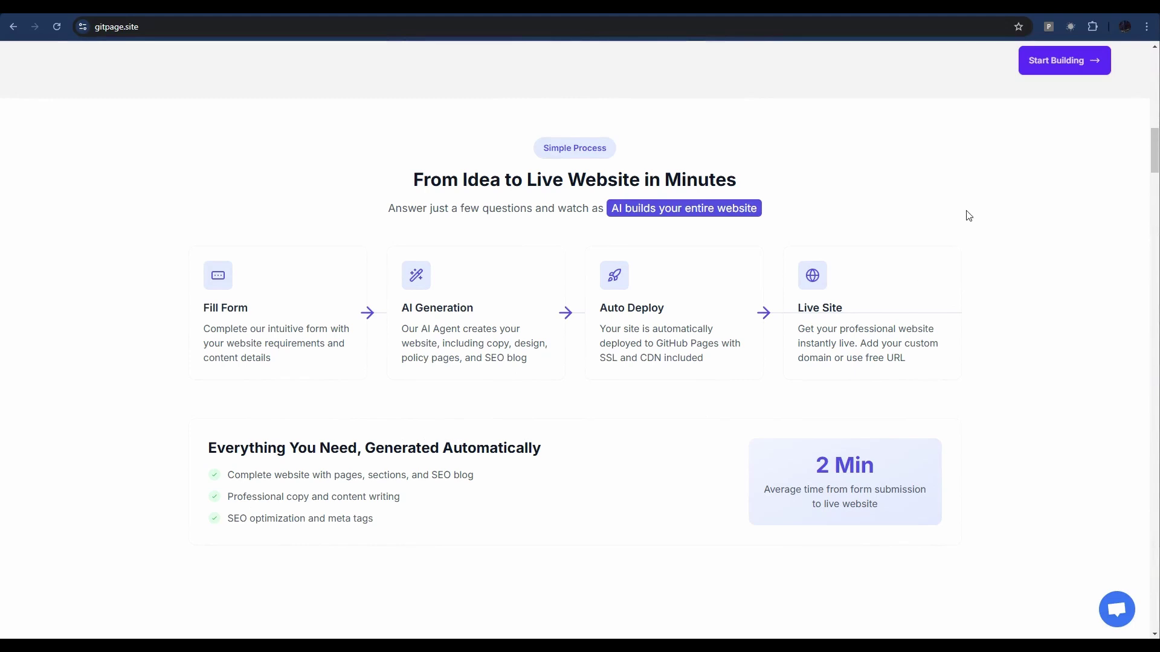
click(1037, 71)
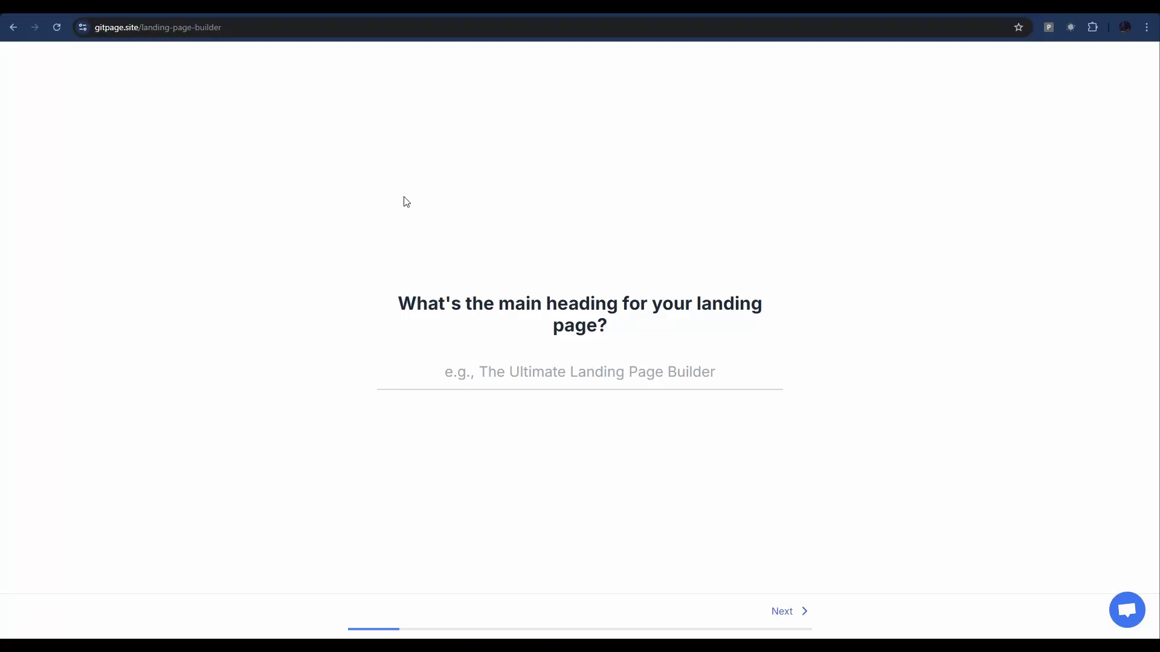
Enter heading 'Texas Web Design', choose Dark Mode, add 'Best Websites In Texas', and submit
click(566, 384)
text(Texas Web Design)
key(Return)
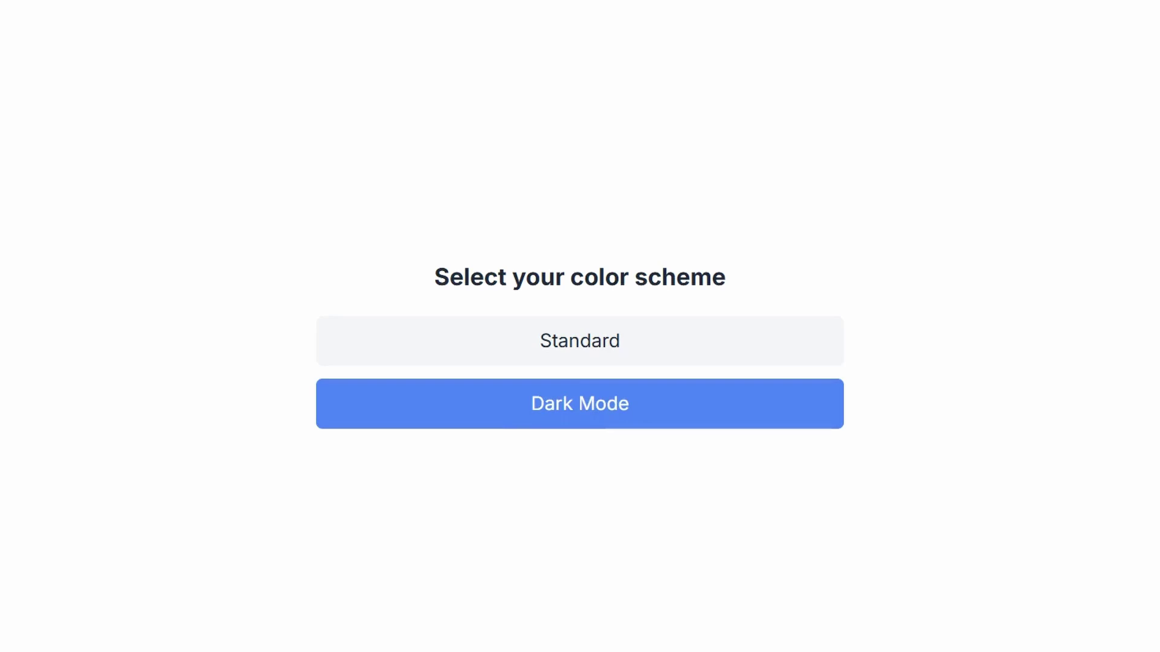
click(614, 388)
text(Best Websites In Texas)
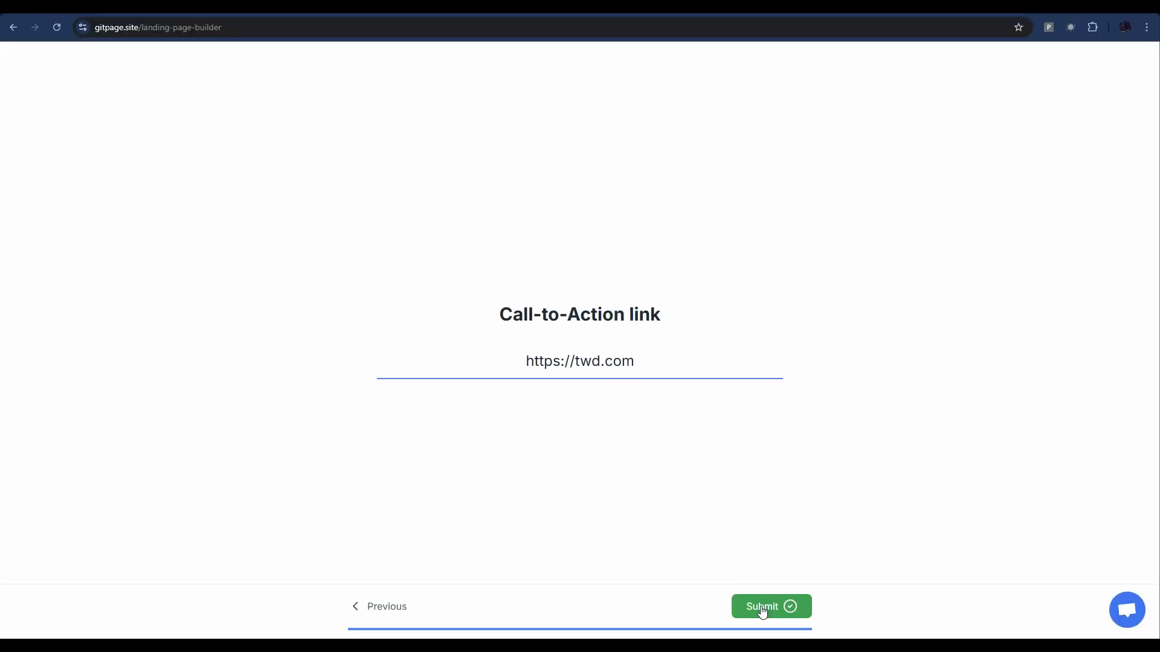
click(763, 607)
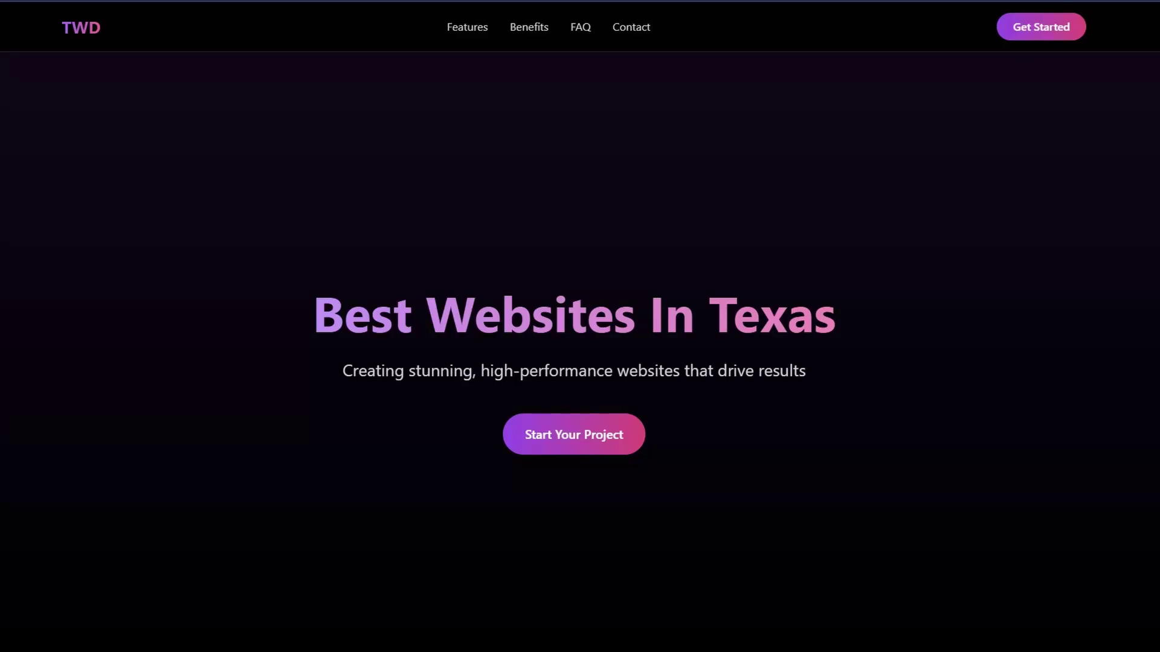
scroll(580, 326, down, 6)
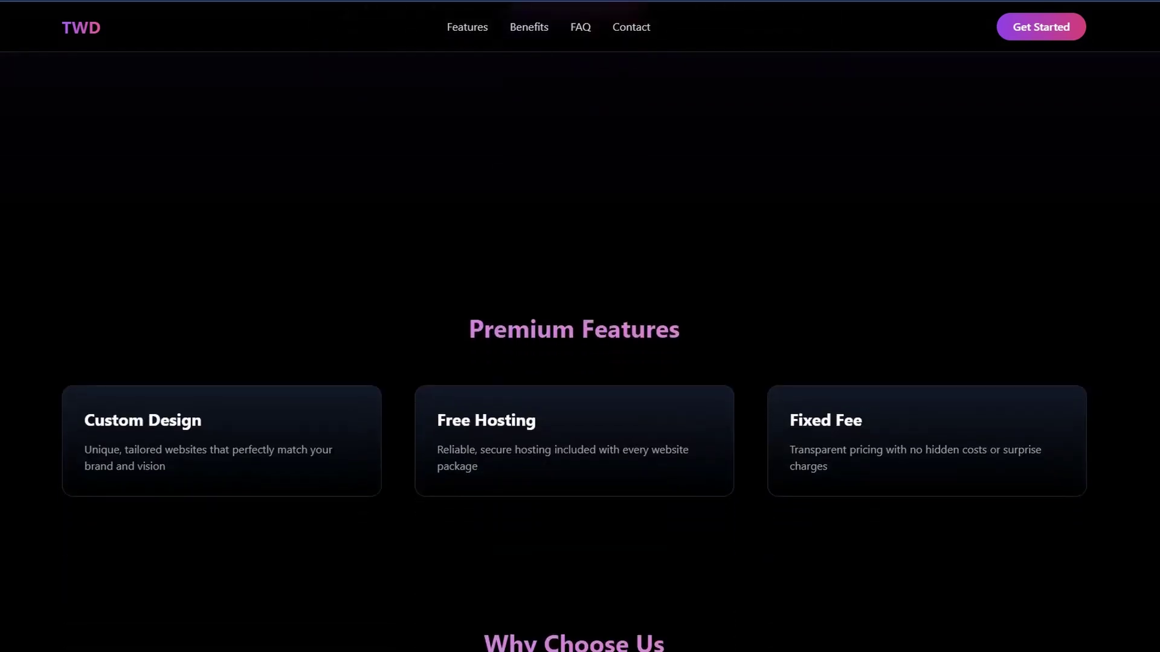
scroll(580, 326, down, 6)
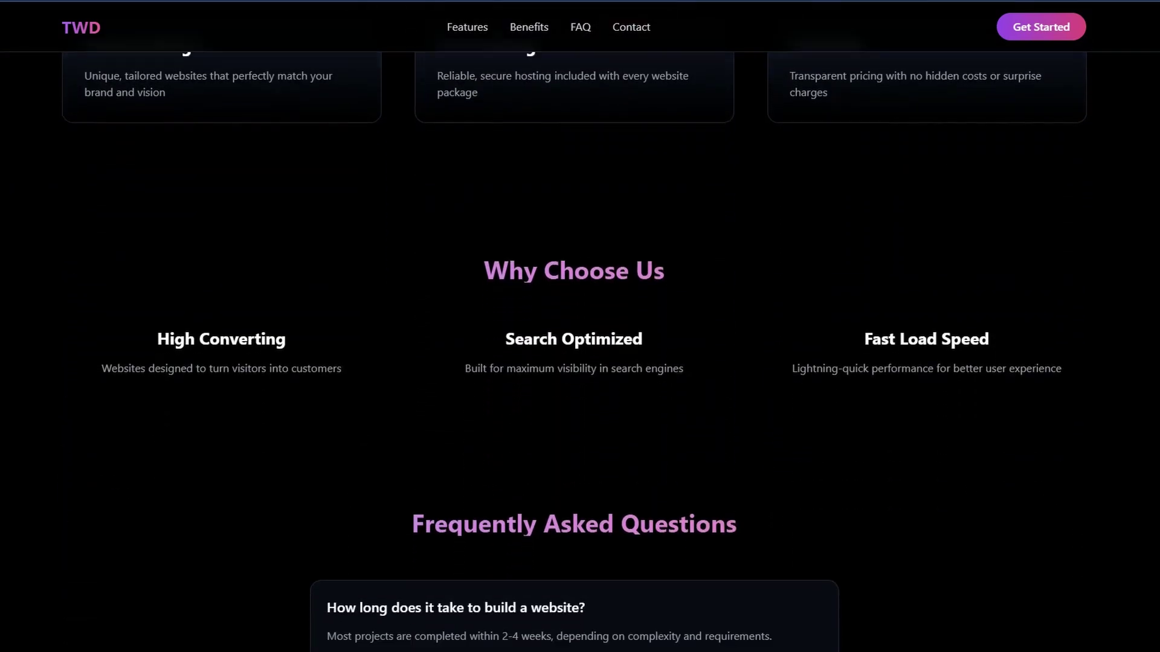
scroll(580, 326, down, 10)
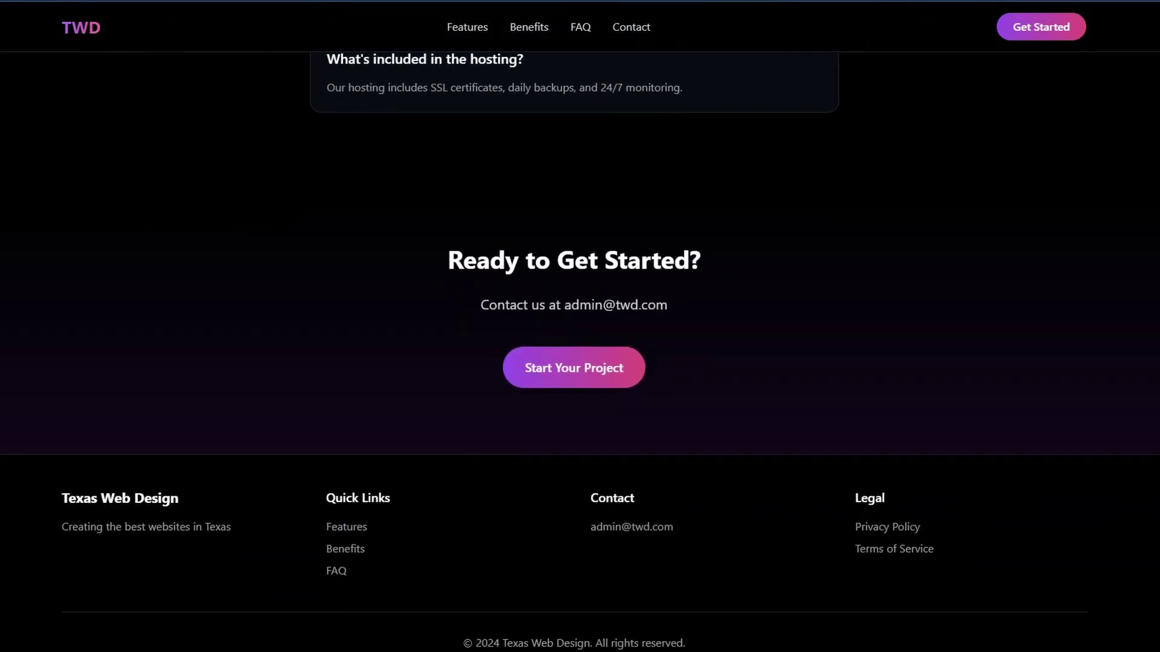
key(Home)
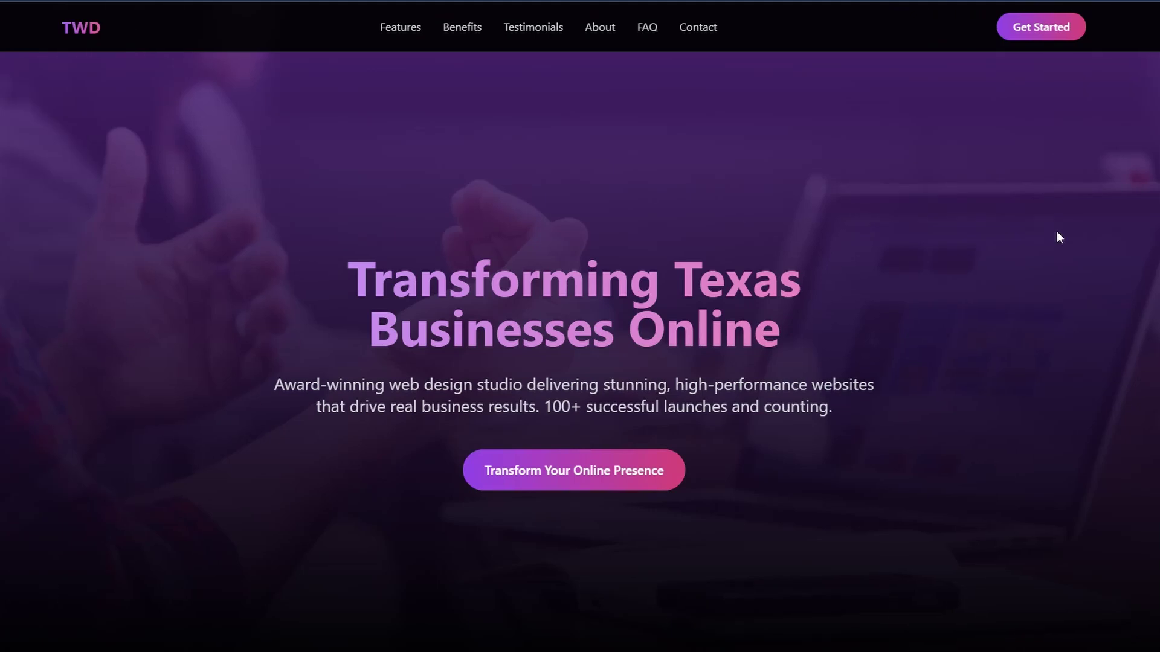
Scroll the updated TWD site from the hero through testimonials, About and FAQ to the footer
scroll(988, 429, down, 9)
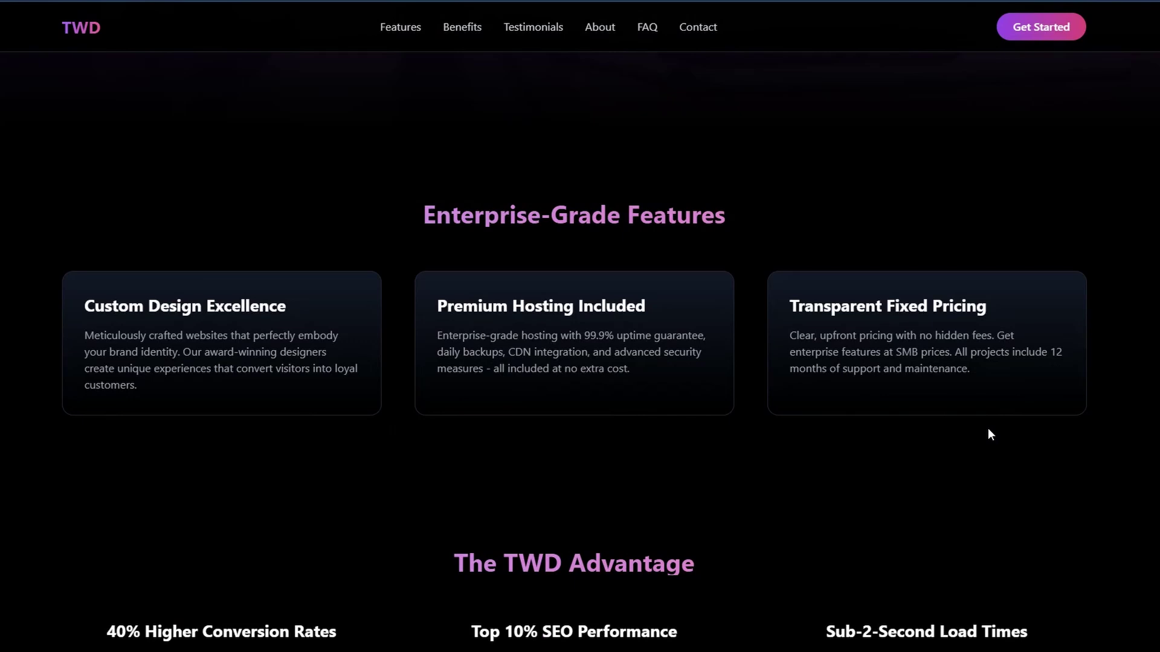
scroll(1028, 478, down, 5)
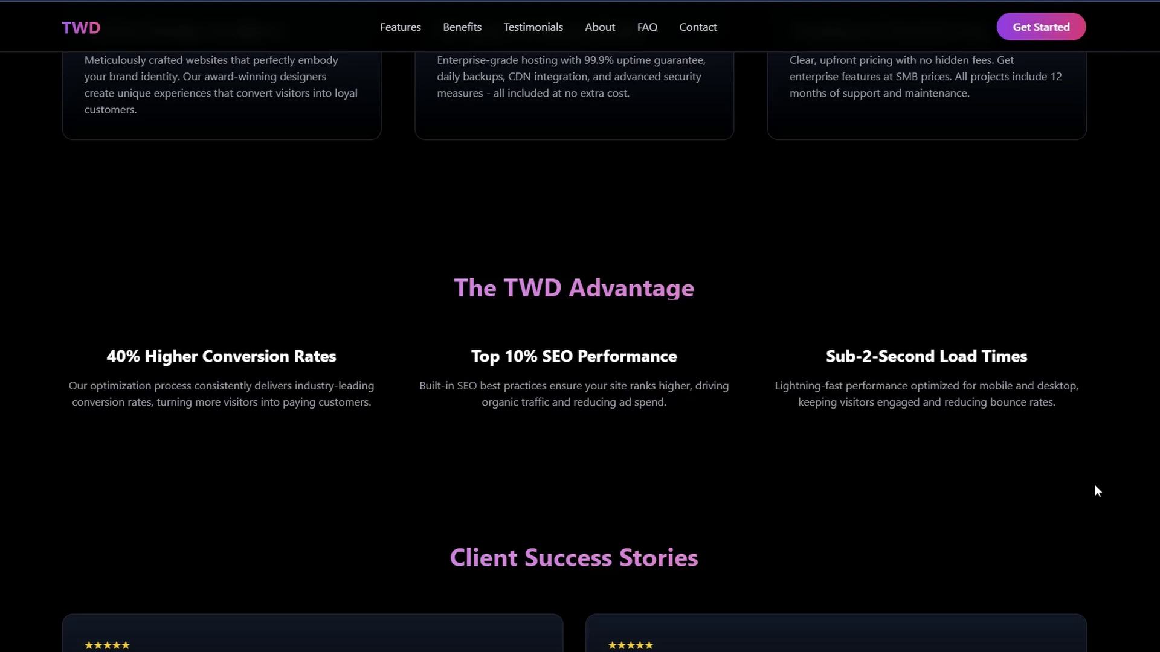
scroll(1132, 509, down, 7)
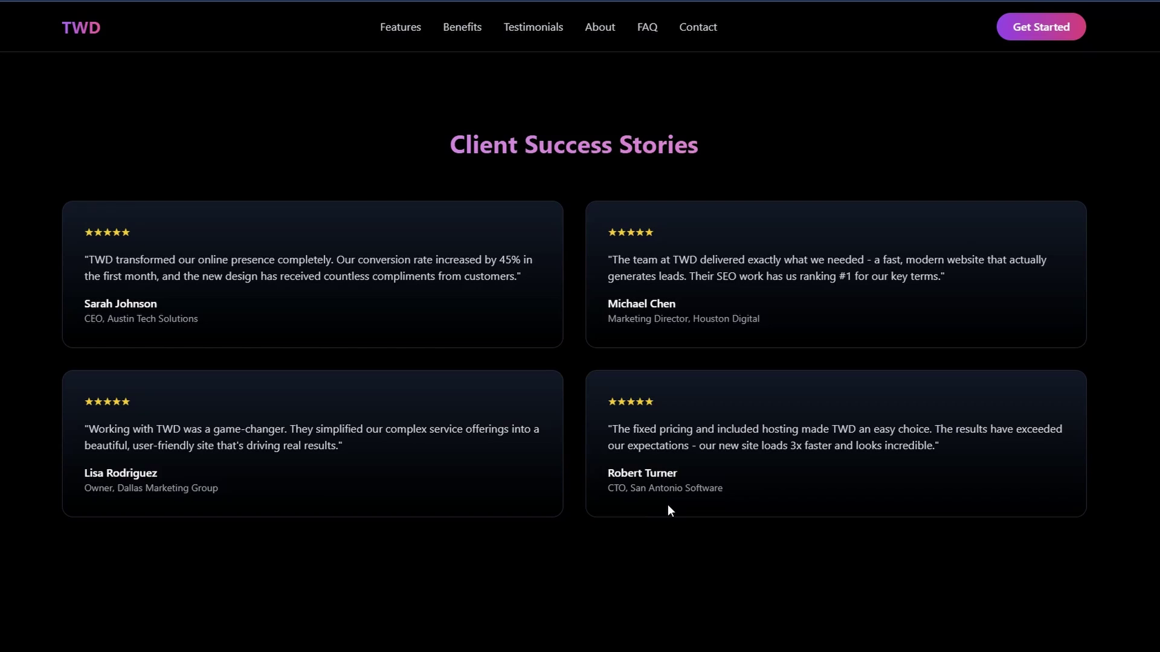
scroll(740, 534, down, 7)
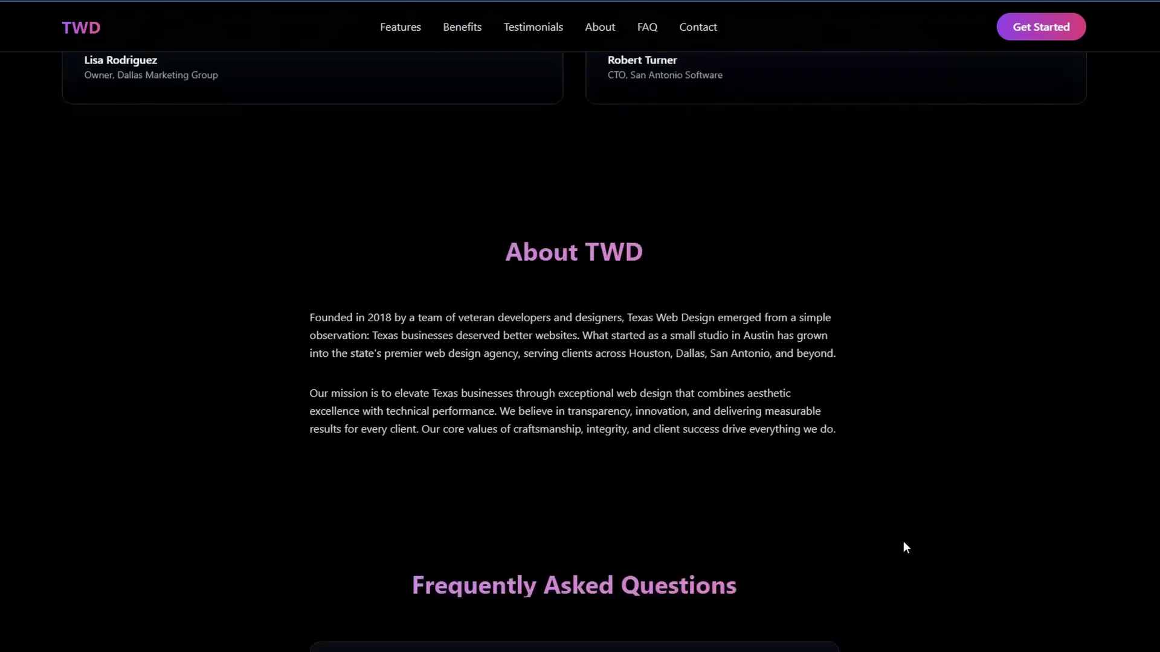
scroll(921, 532, down, 8)
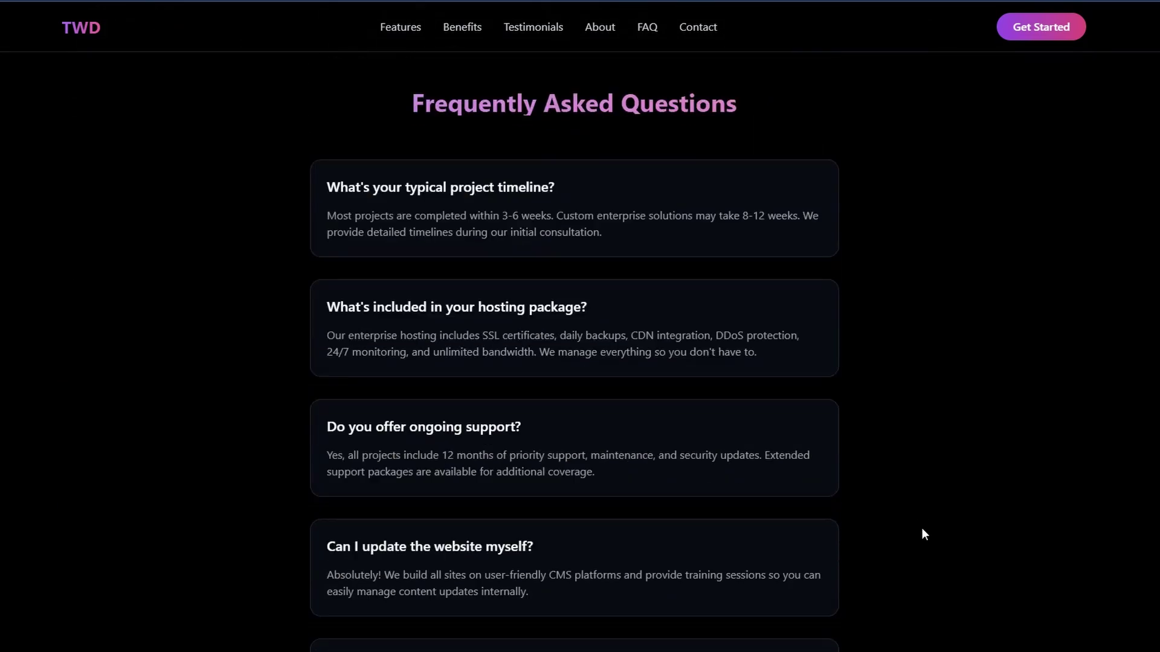
scroll(923, 534, down, 11)
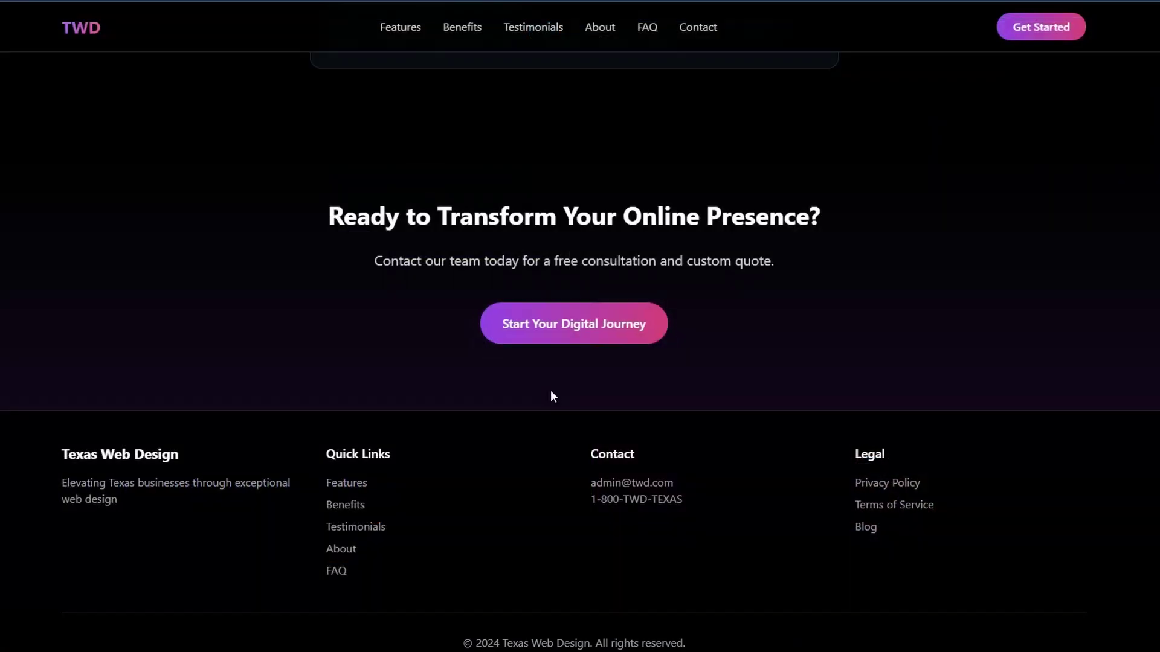
Jump through the Features, About TWD, FAQ and contact sections via the navigation links
click(352, 487)
click(600, 28)
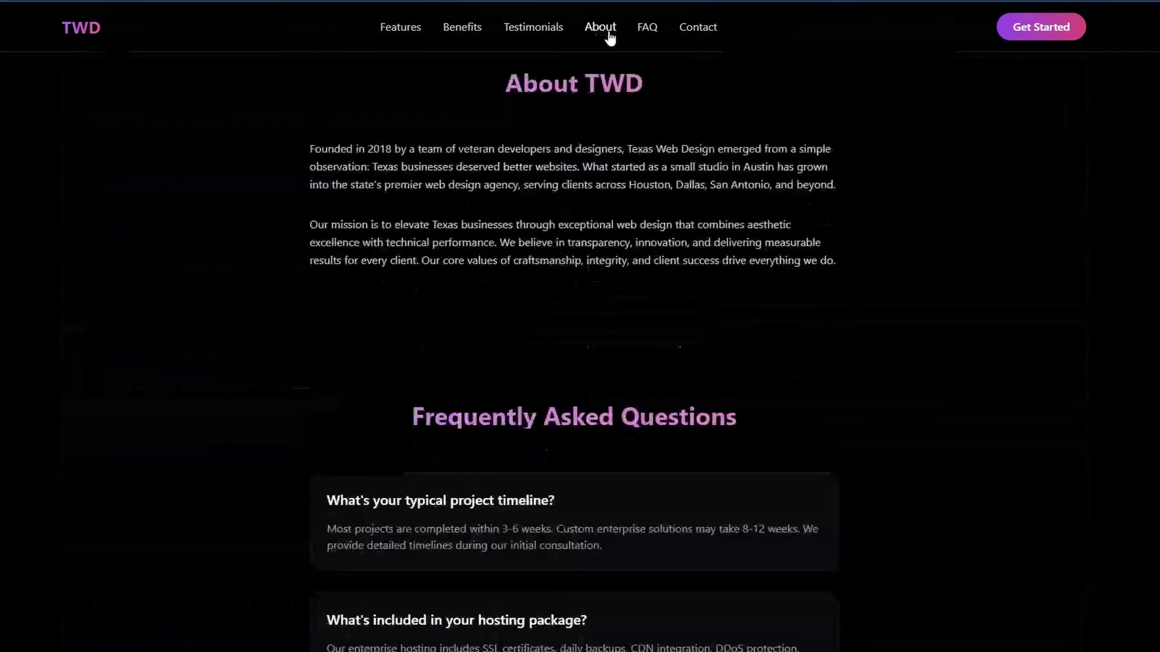
click(644, 32)
click(707, 30)
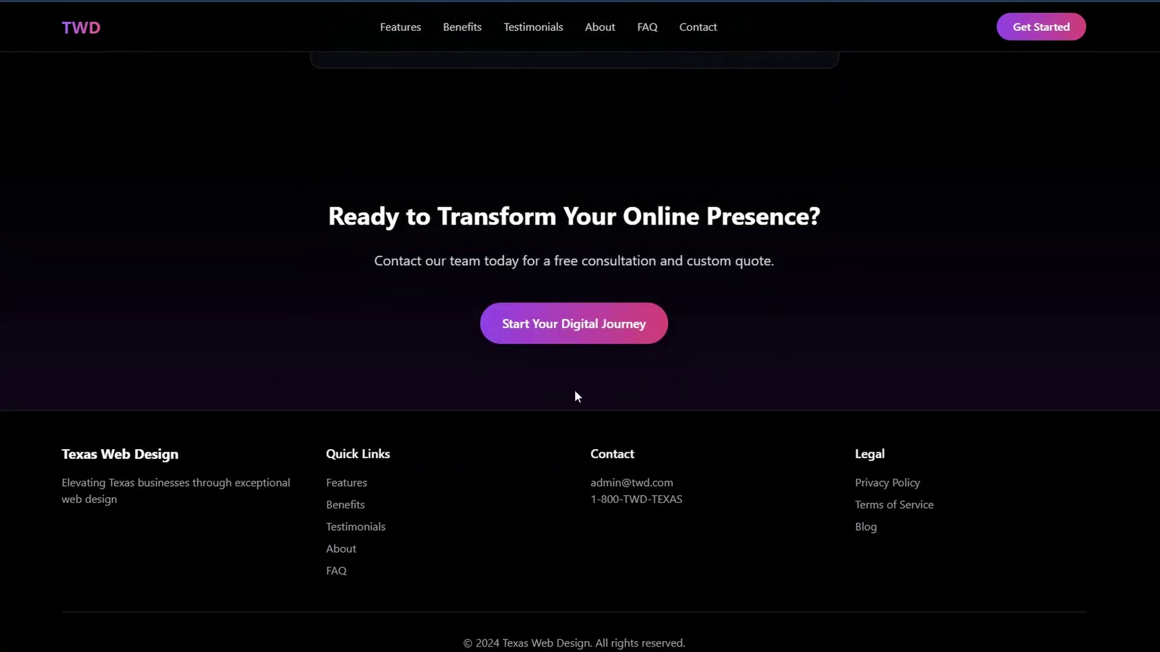
View the Privacy Policy and Terms of Service pages, returning home after each
click(878, 487)
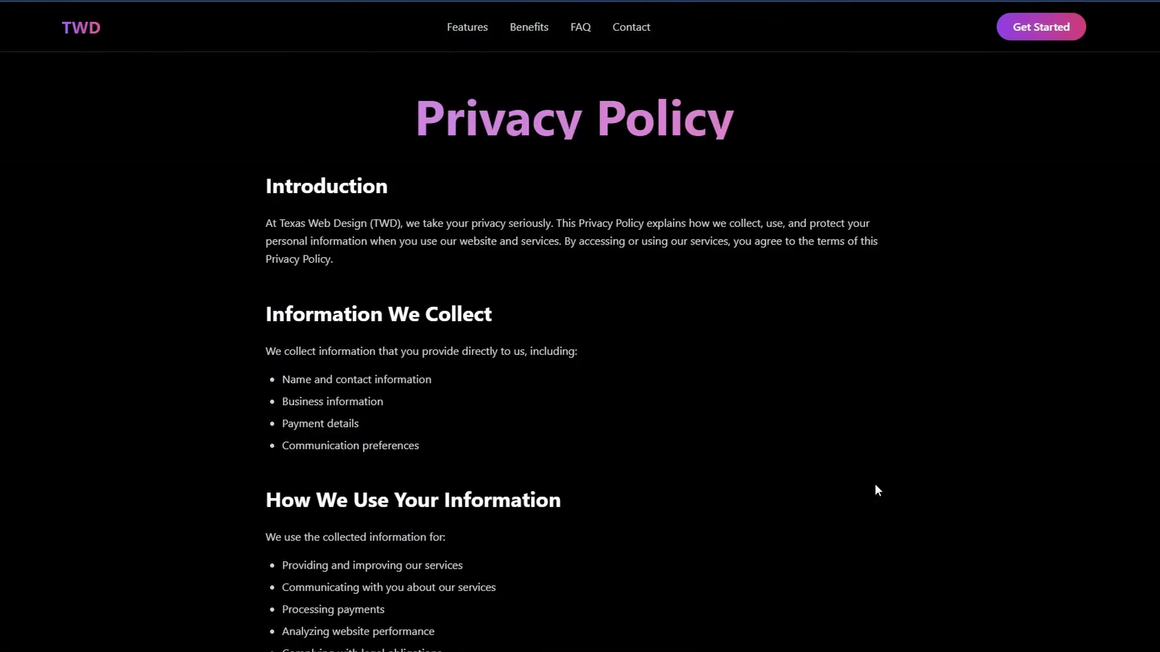
key(alt+Left)
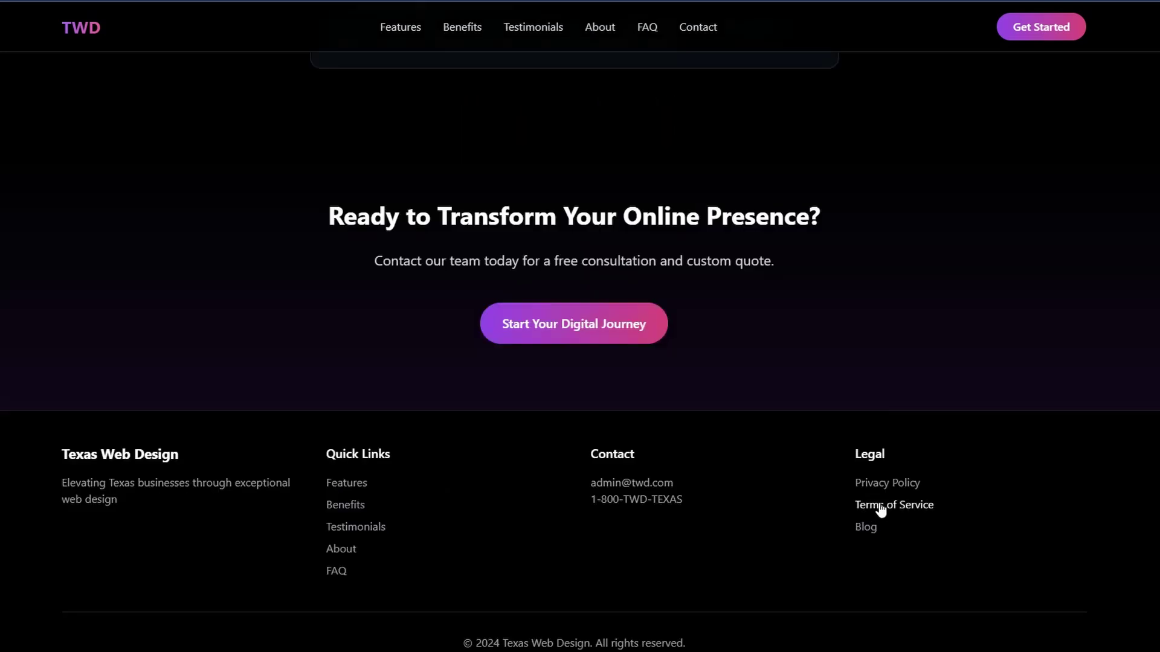
click(879, 505)
key(alt+Left)
Open the blog article page and scroll through it
click(865, 528)
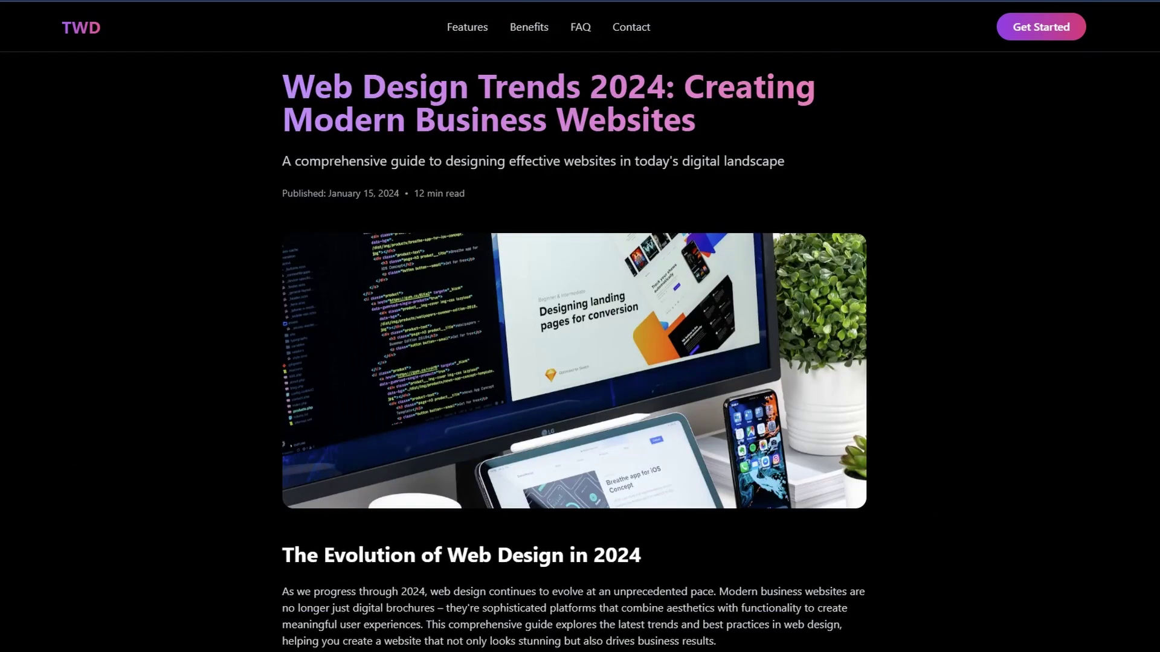
scroll(574, 350, down, 3)
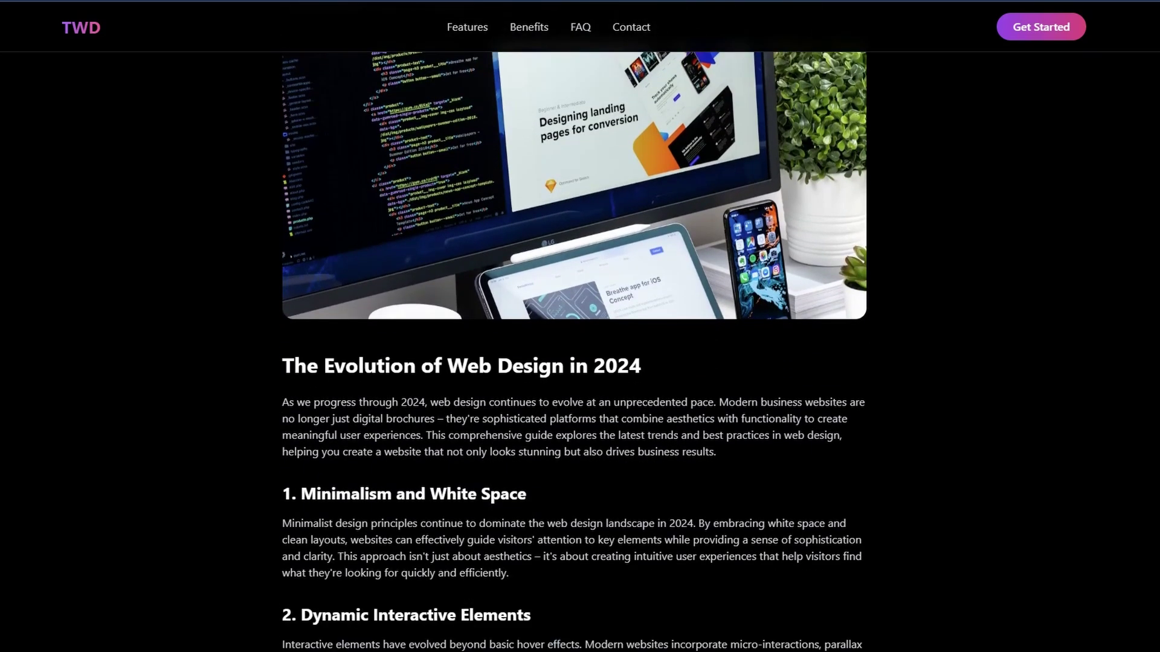
scroll(573, 351, down, 20)
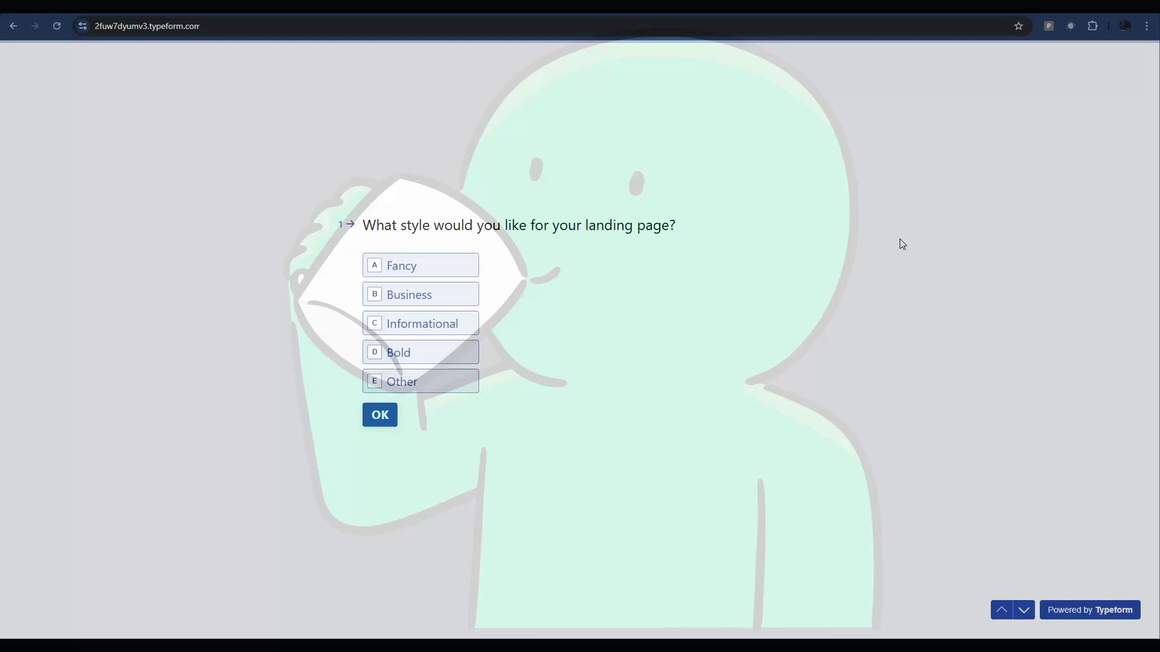
Choose the Informational style, then answer heading 'Texas Web' and hero 'Best Websites In Texas'
key(c)
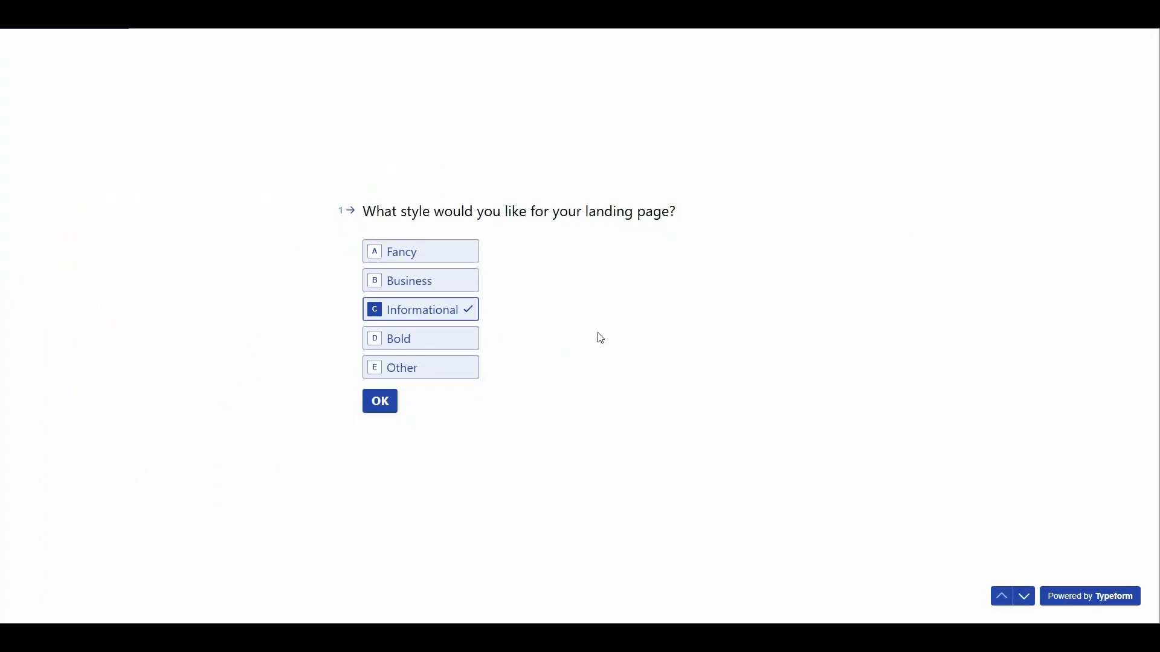
click(411, 282)
text(Texas Web)
key(Return)
text(Best Websites In Texas)
key(Return)
List the features Custom Design, Free Hosting and Fixed Fee on separate lines
text(Custom Design)
key(shift+Return)
text(Free Hosting)
key(shift+Return)
text(Fixed Fee)
key(Return)
List the benefits High Converting, Search Optimized and Fast Load Speed on separate lines
text(High Converting)
key(shift+Return)
text(Search Optimized)
key(shift+Return)
text(Fast Load Speed)
key(Return)
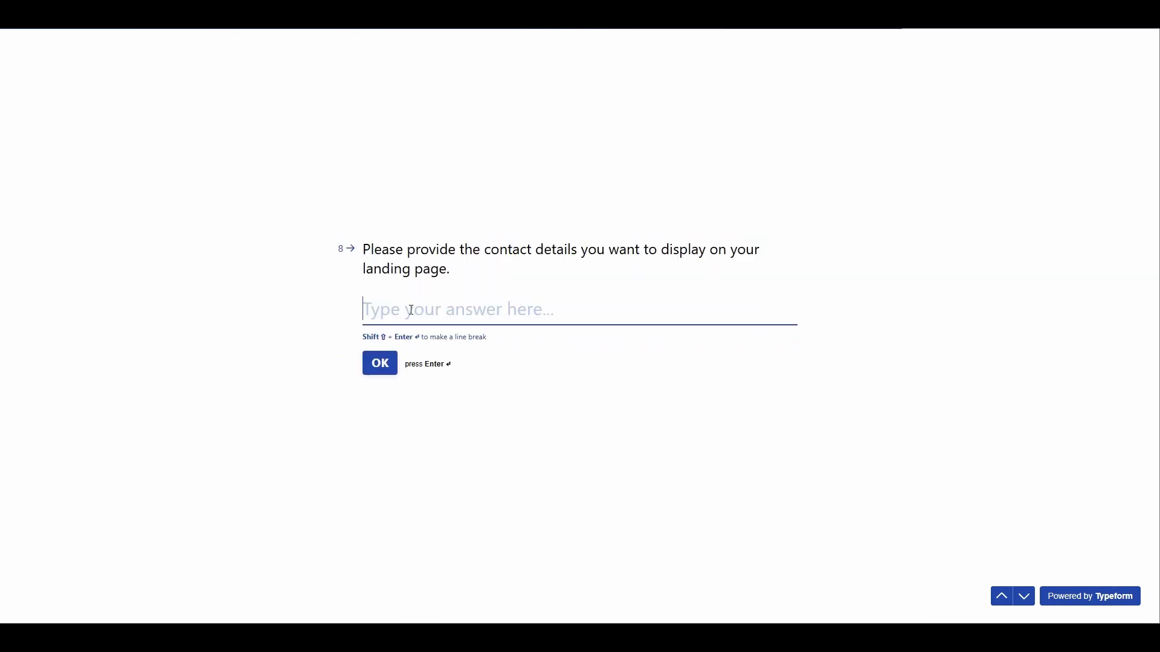
key(Return)
text(https://twd.com)
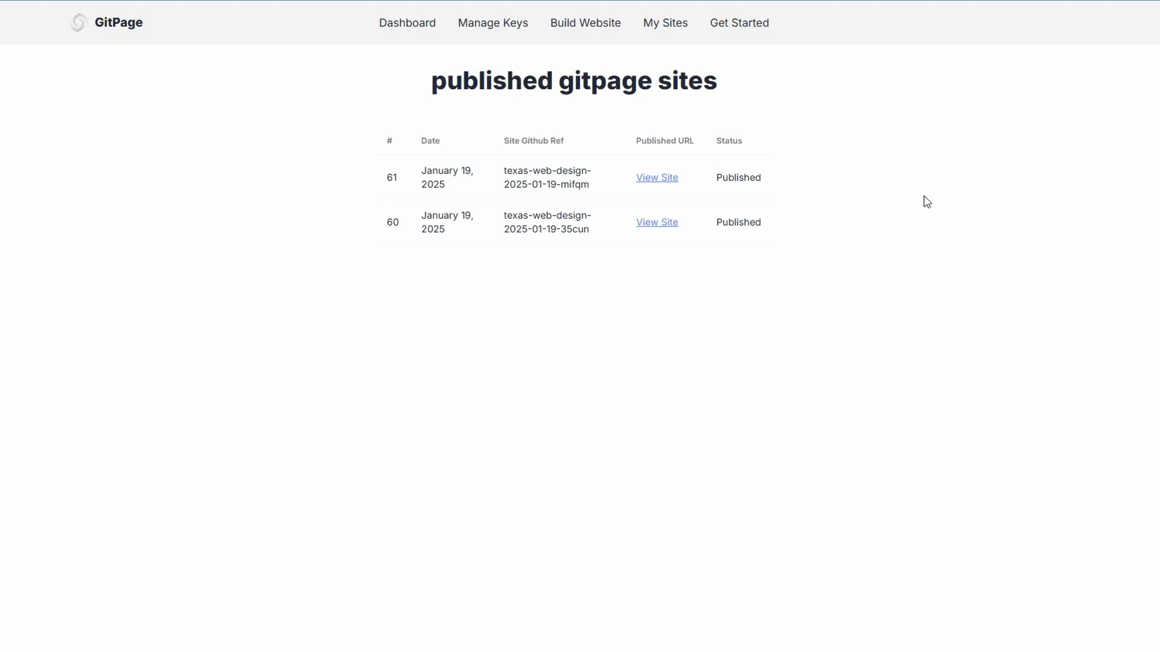
View site 61 from My Sites and scroll through its generated sections
click(660, 178)
scroll(777, 386, down, 5)
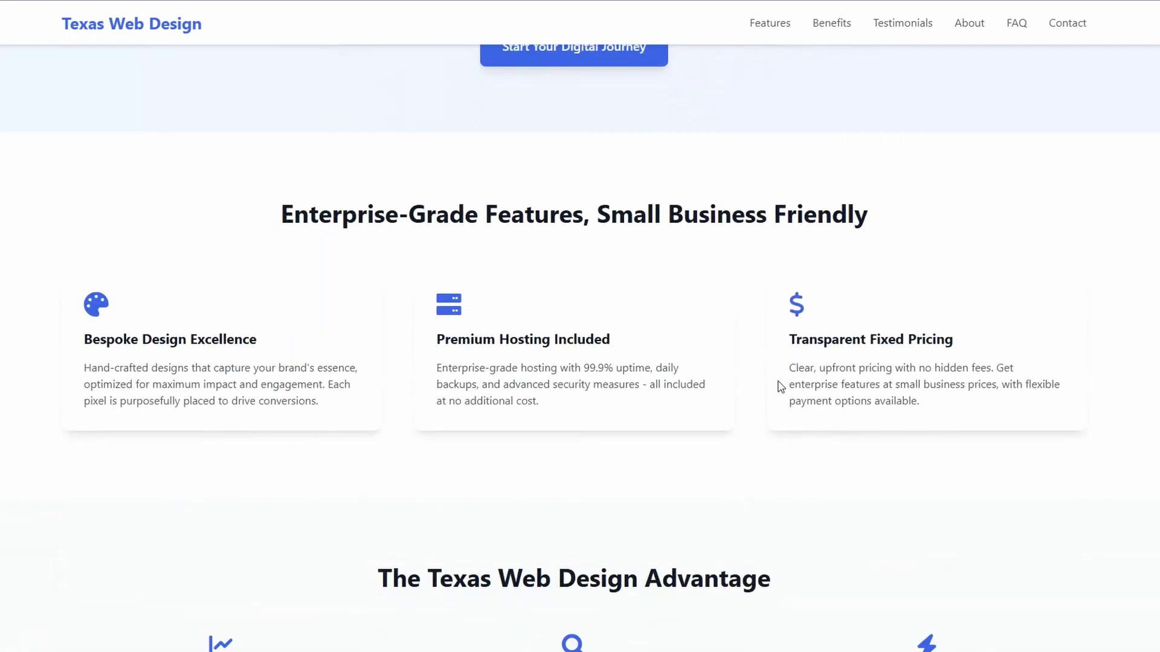
scroll(774, 387, down, 2)
scroll(773, 387, down, 3)
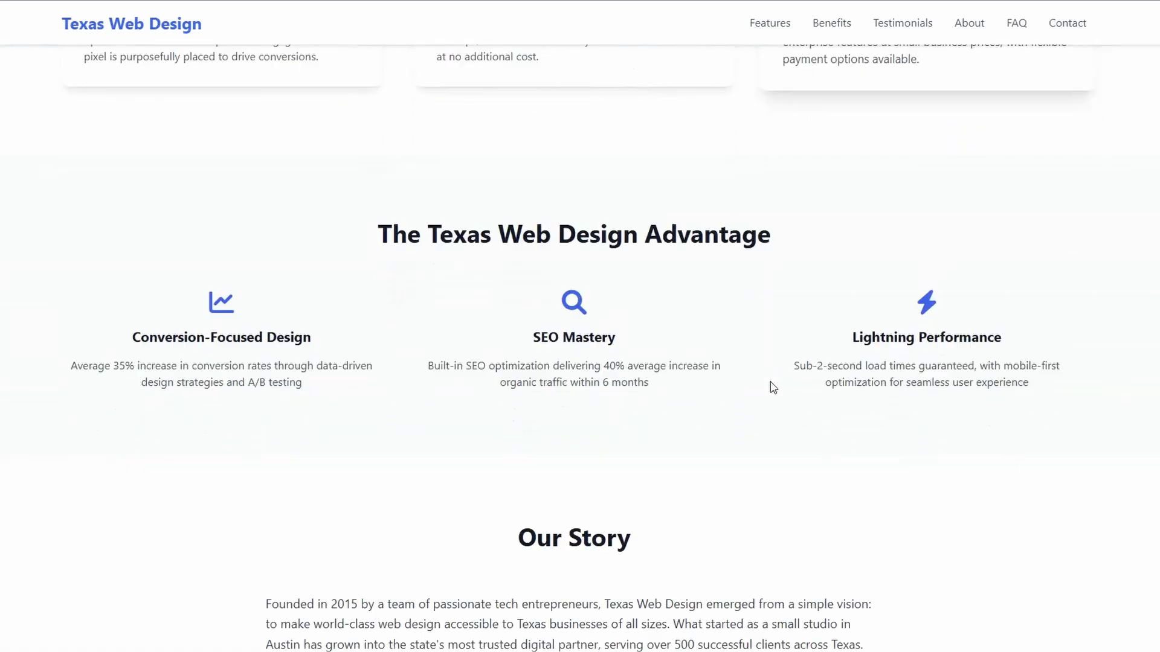
scroll(770, 387, down, 9)
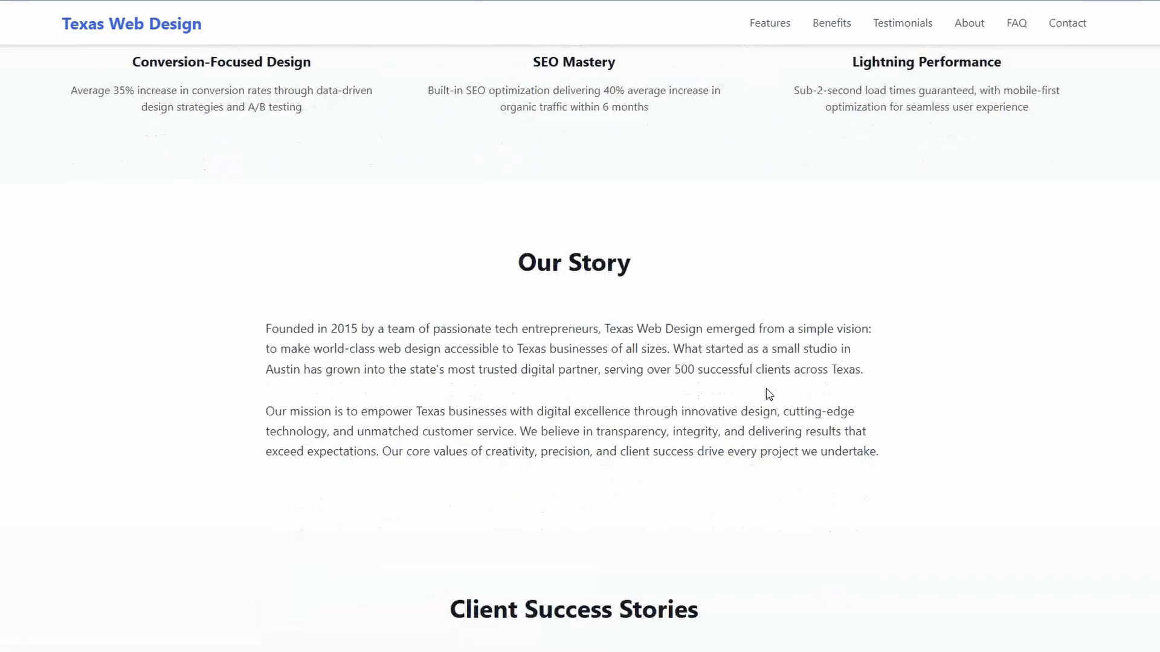
scroll(767, 388, down, 18)
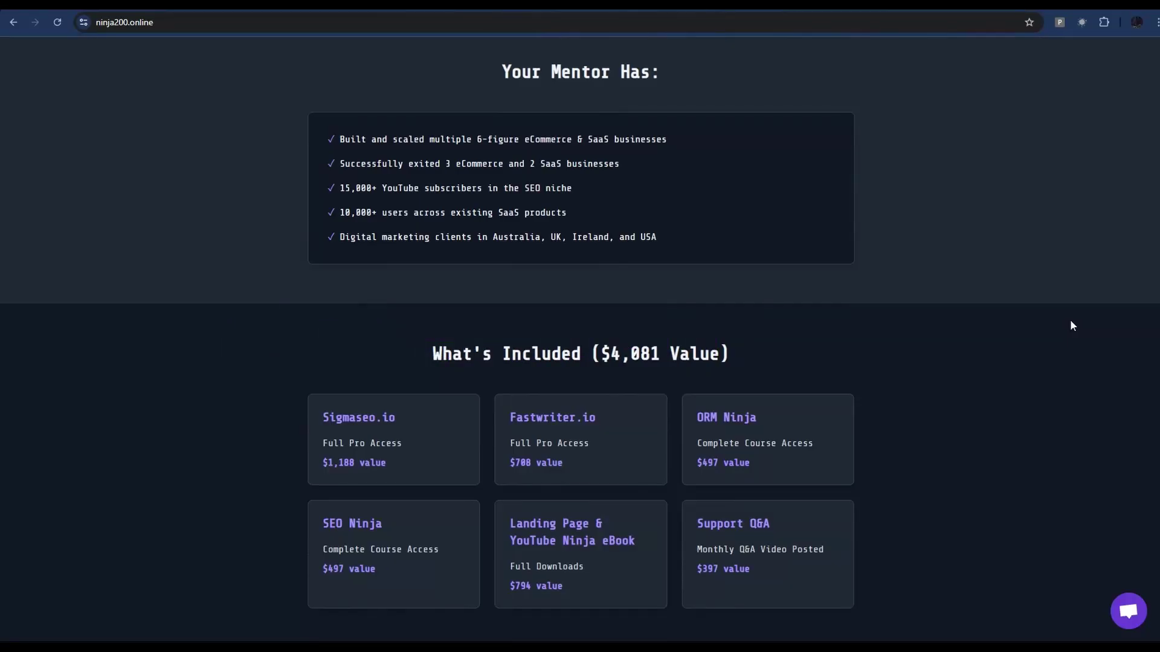
Scroll down to the Join the Elite $97/month pricing card
scroll(1027, 441, down, 10)
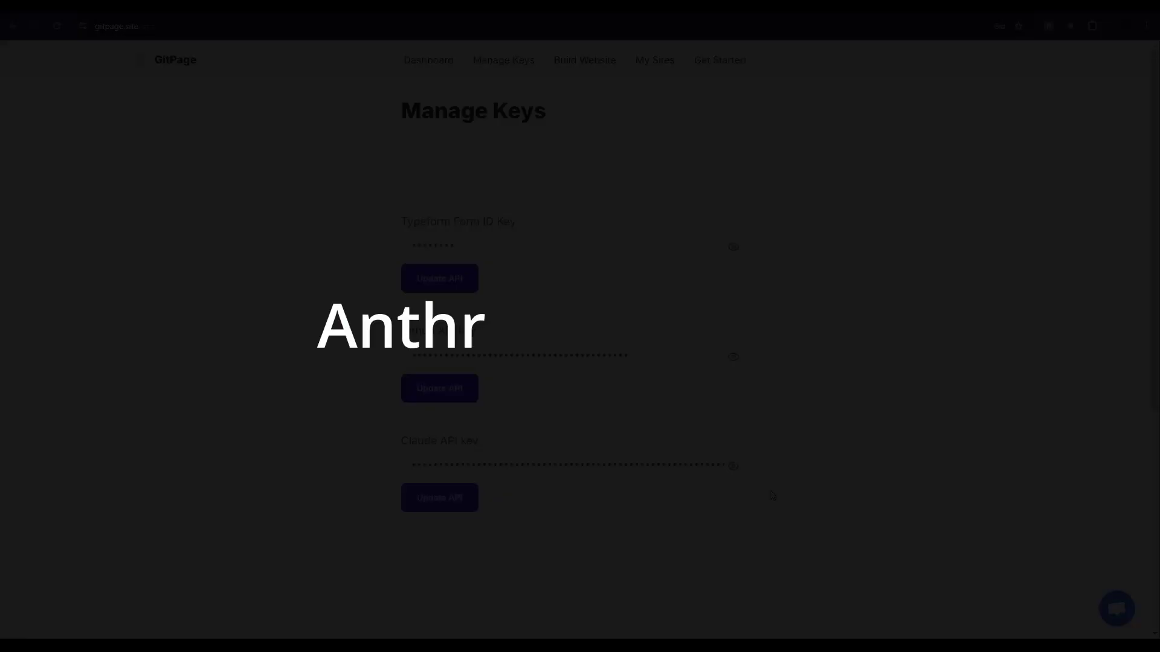
Go from Manage Keys to the Get Started documentation via the top navigation bar
click(718, 61)
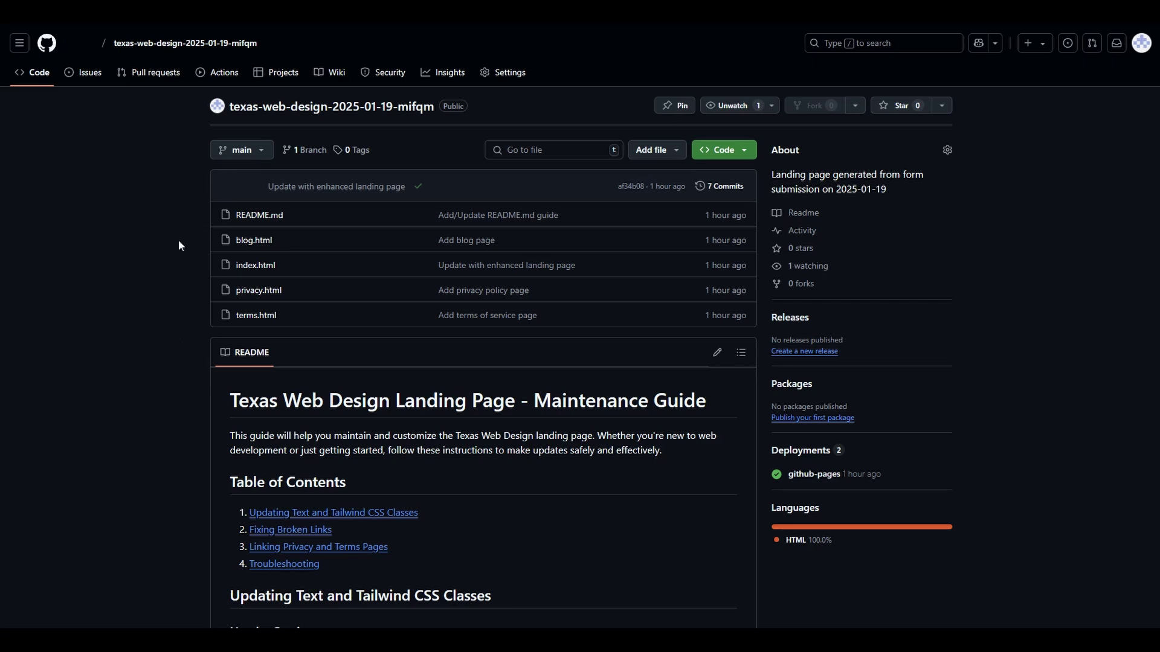
Scroll down through the repository's README maintenance guide
scroll(193, 482, down, 5)
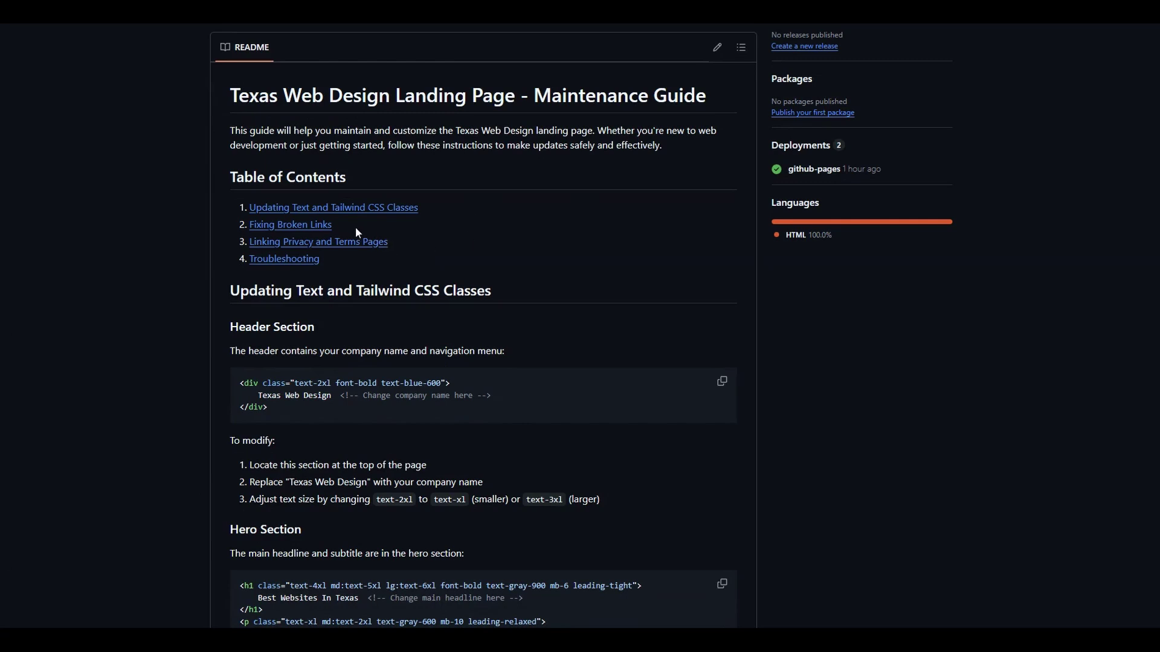
Add 's' to index.html's title, making it 'Enhanced Landing Pages', and commit it to main
scroll(104, 271, up, 5)
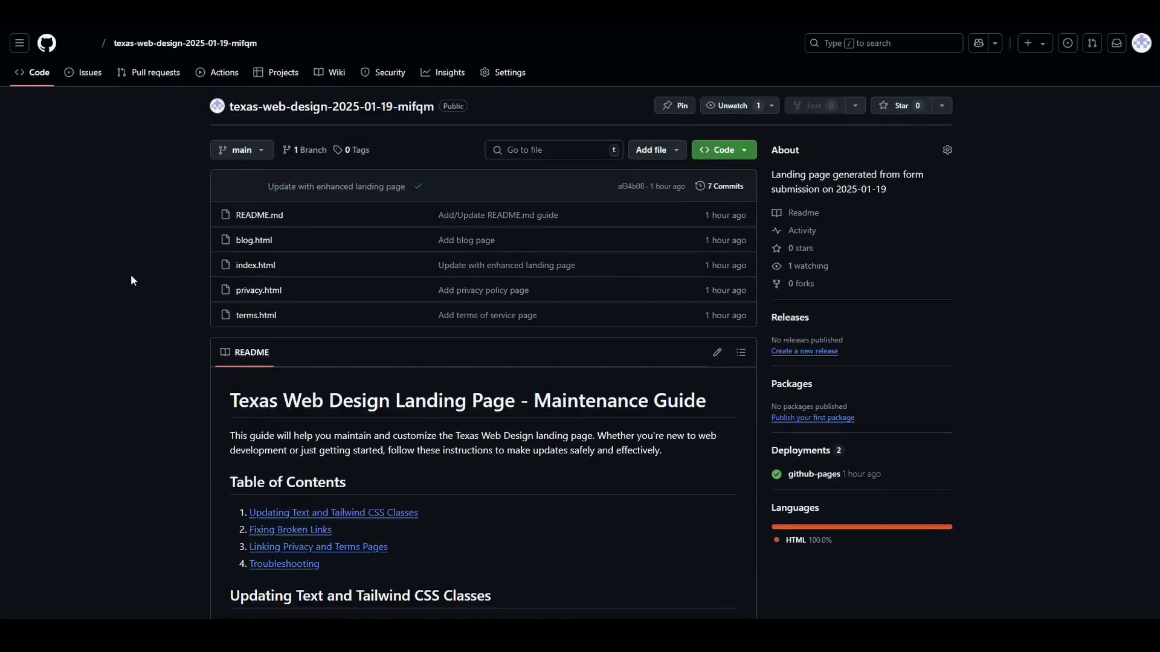
click(255, 270)
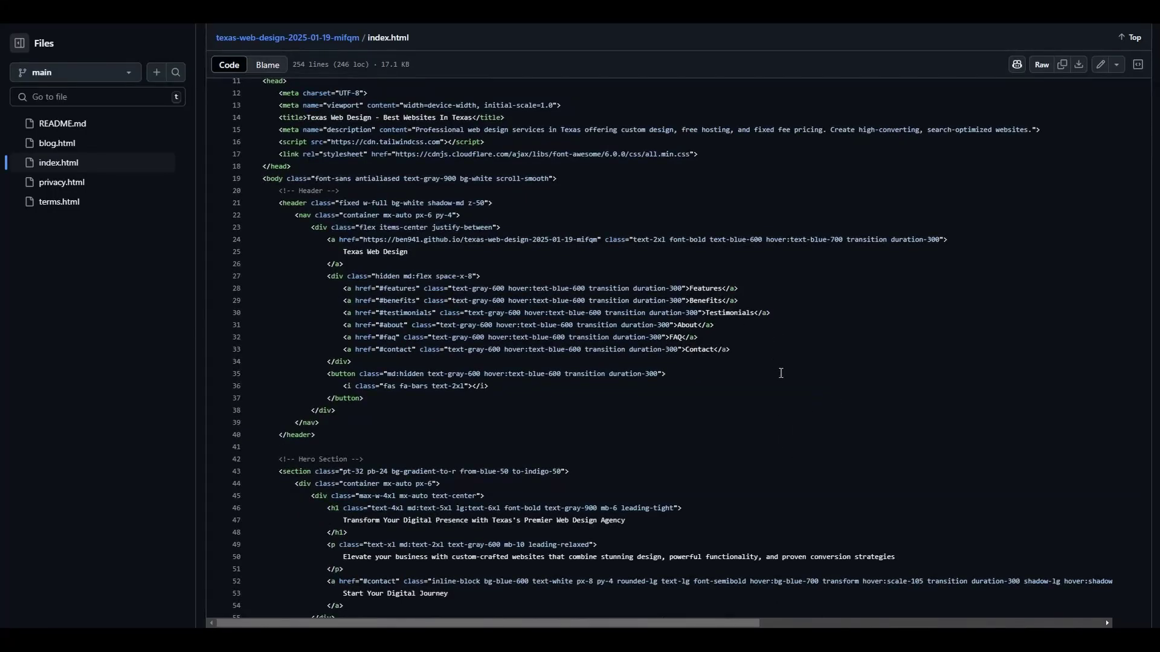
scroll(782, 375, down, 5)
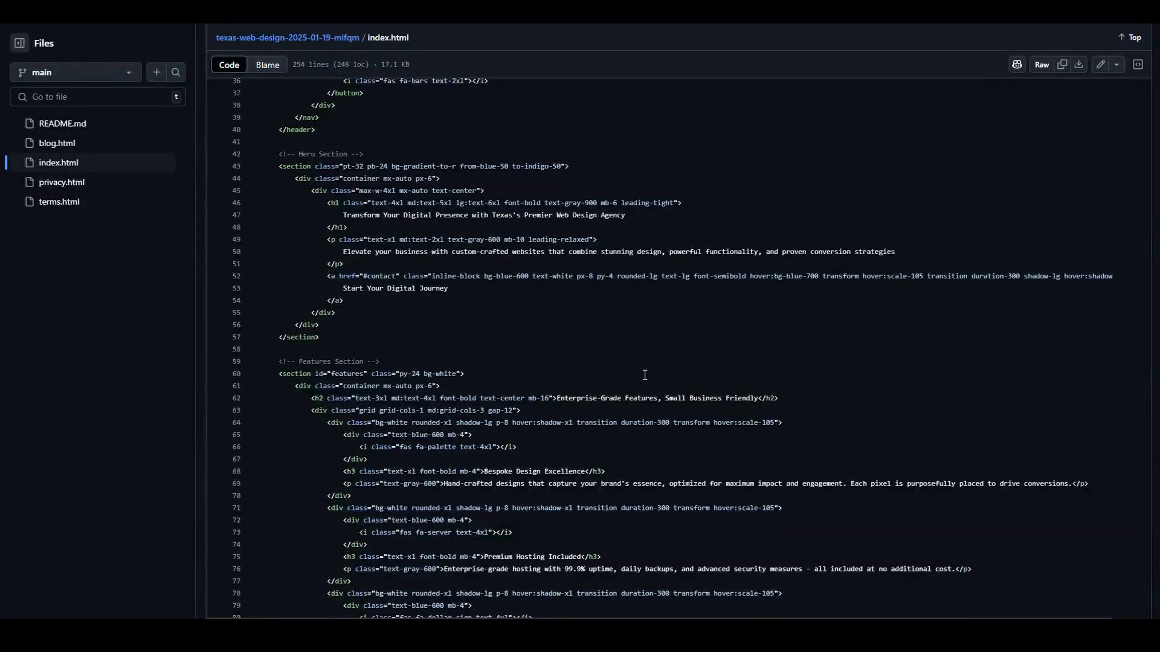
click(1100, 66)
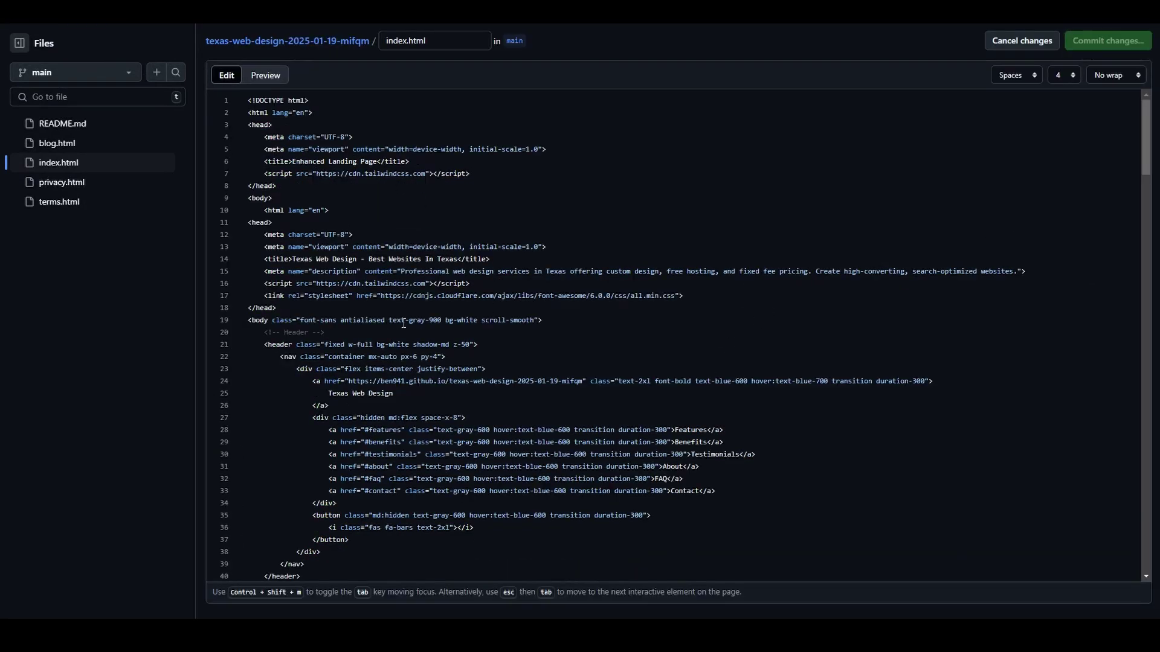
click(381, 161)
text(s)
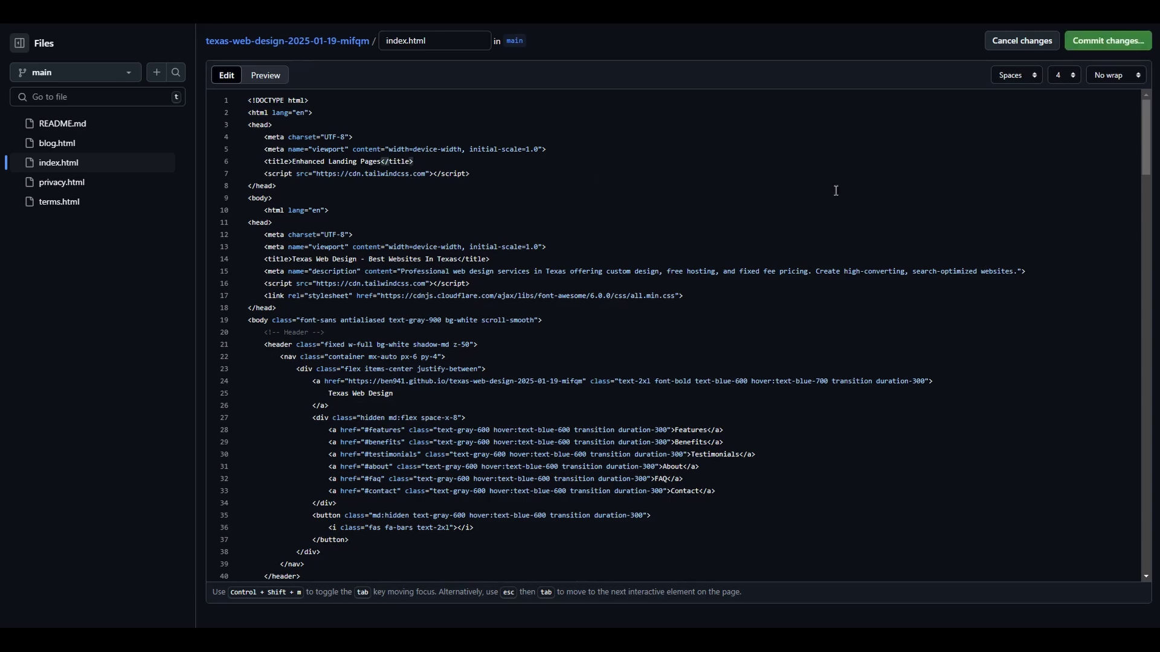
click(1107, 41)
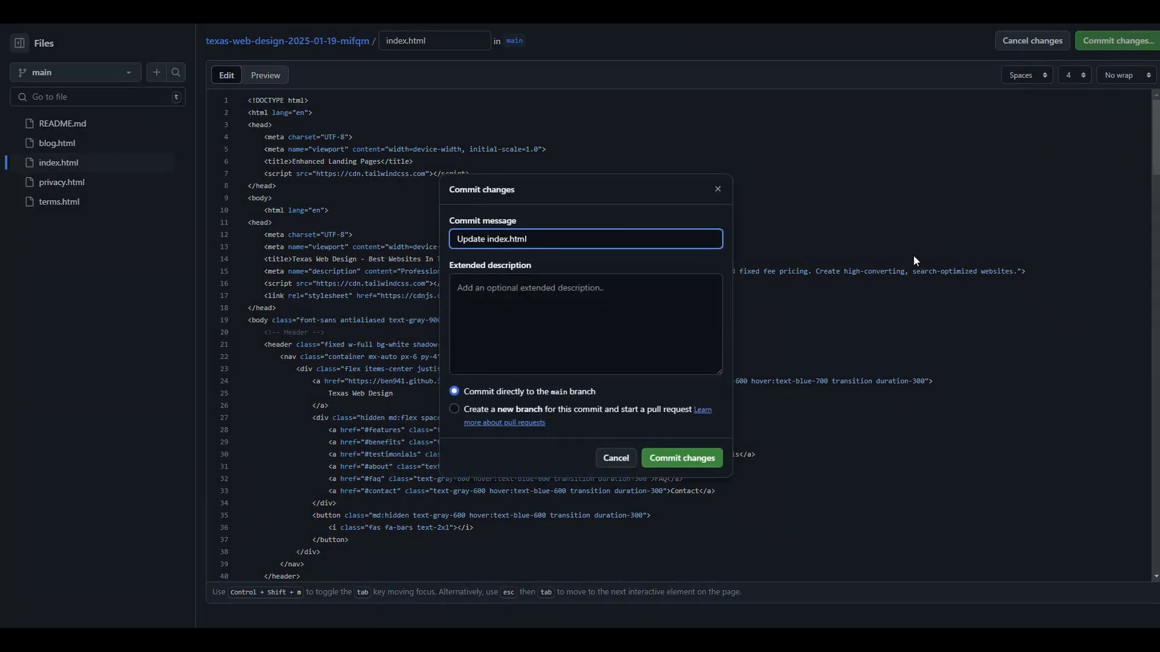
click(708, 454)
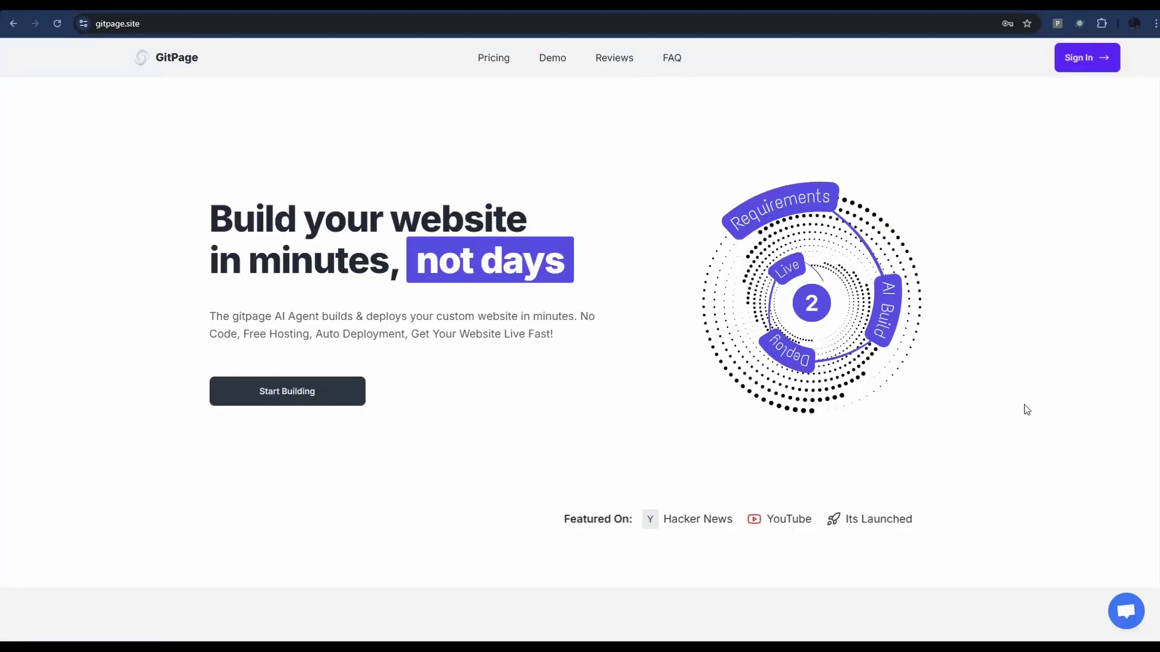
Scroll down the gitpage.site homepage to view its hosting, AI generation and deployment sections
scroll(1027, 410, down, 8)
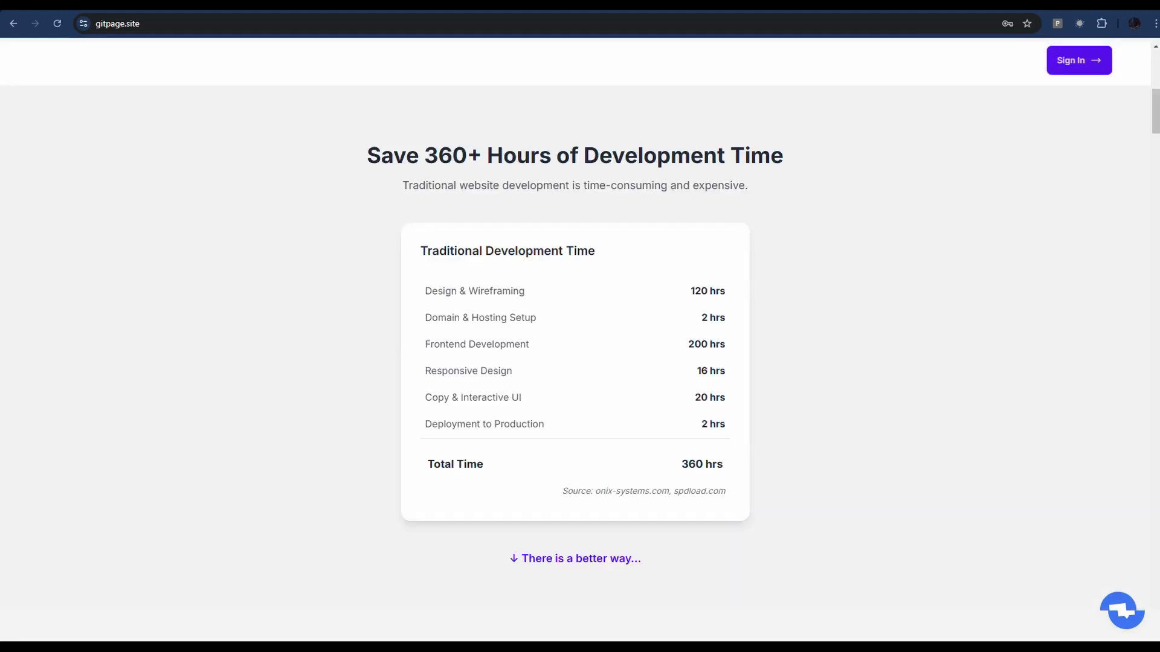
scroll(580, 314, down, 15)
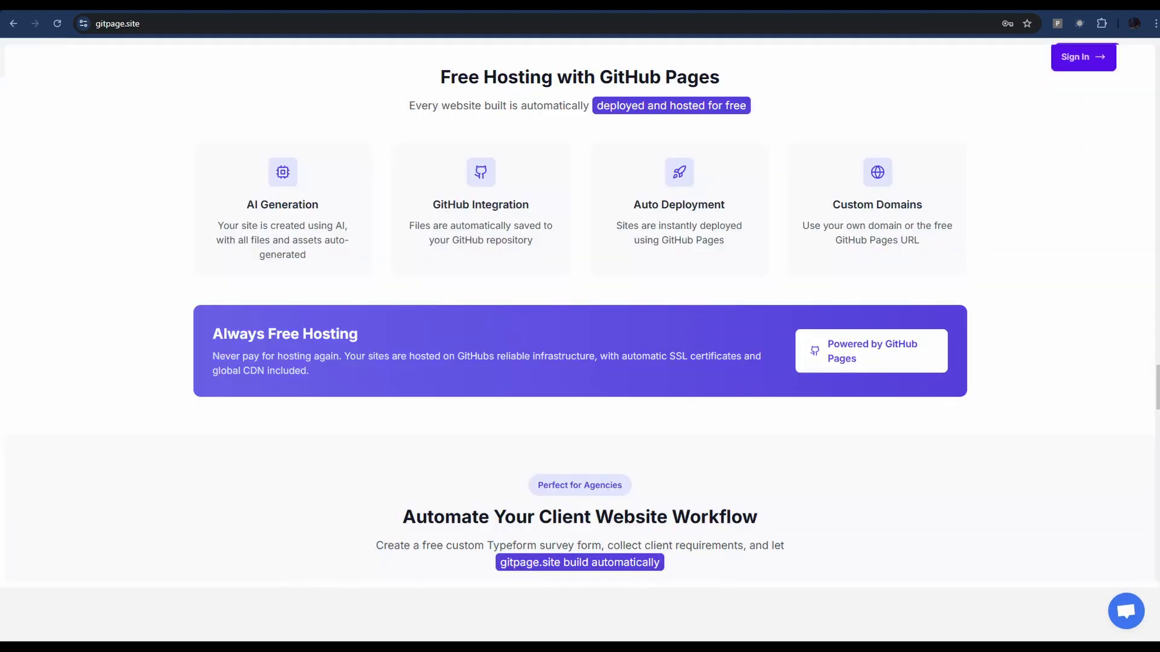